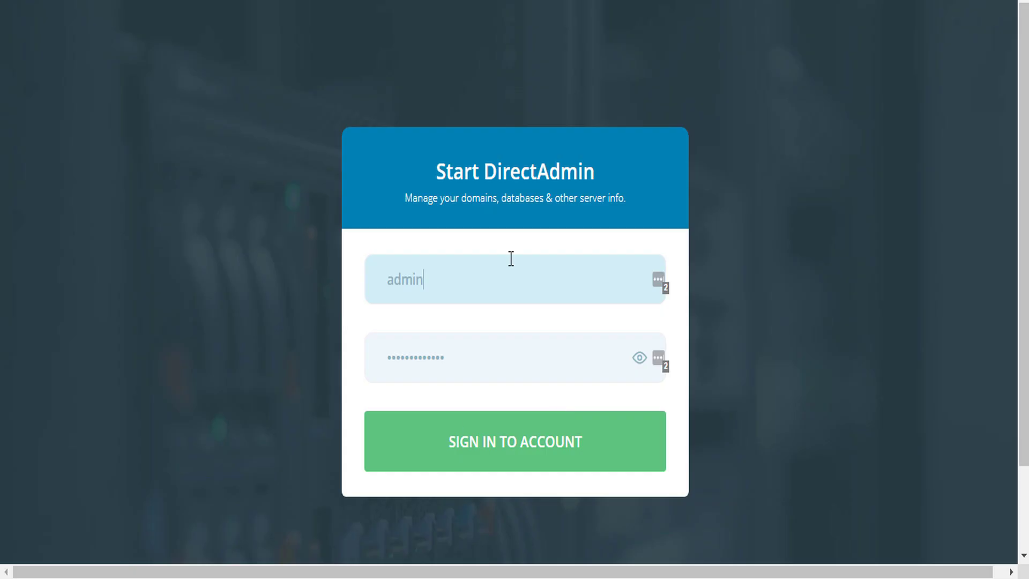
Sign in to the hosting control panel with the account's username and password
double_click(483, 275)
type("anikwork")
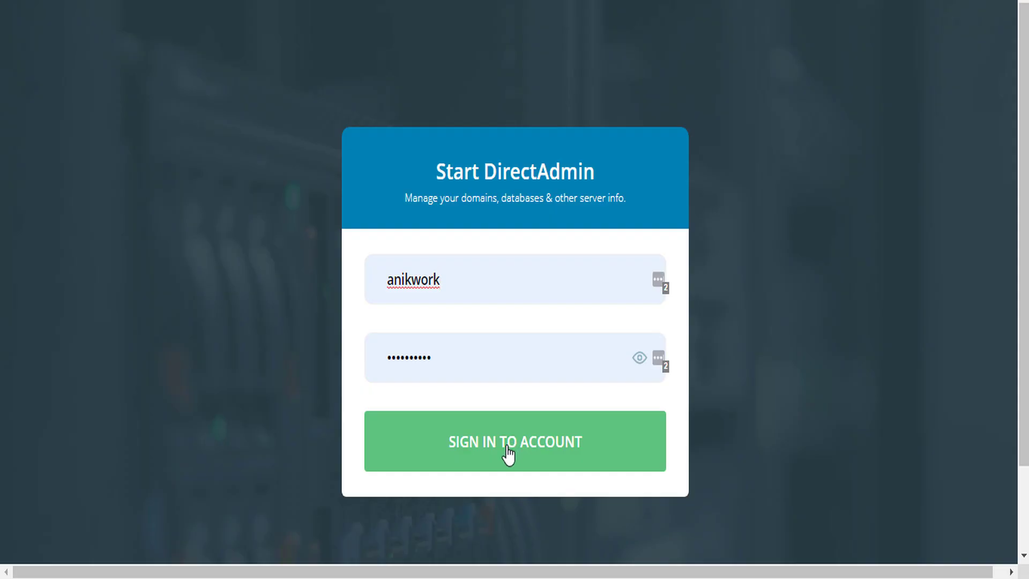
left_click(509, 454)
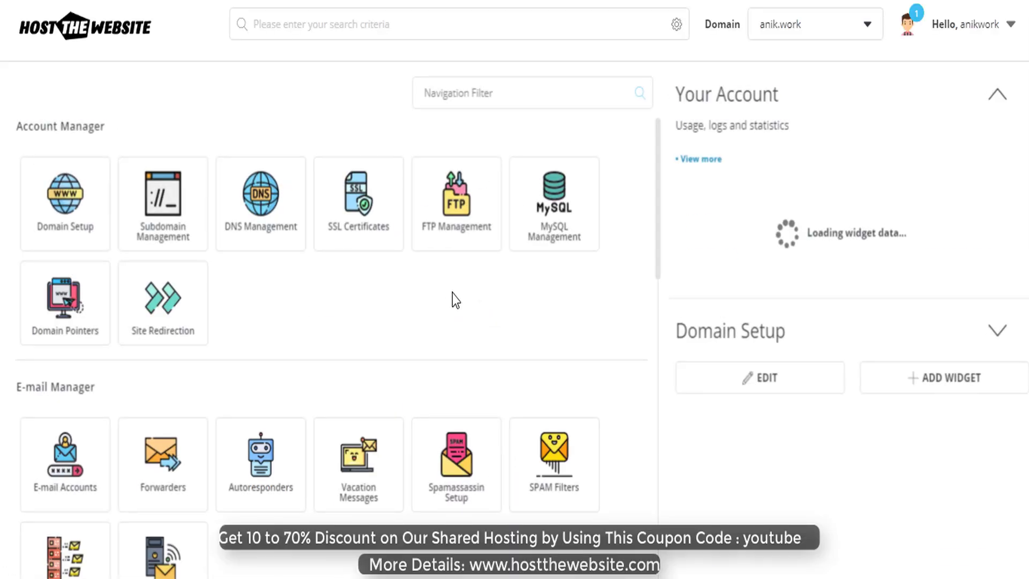
Open Vacation Messages in the E-mail Manager section and start setting a new vacation message
scroll(452, 299, "down", 3)
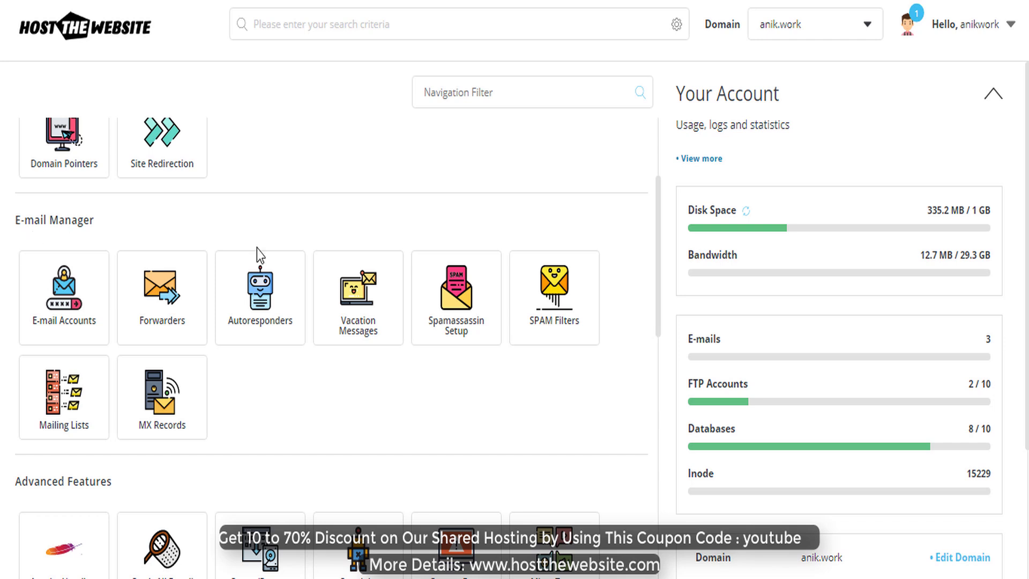
left_click(354, 300)
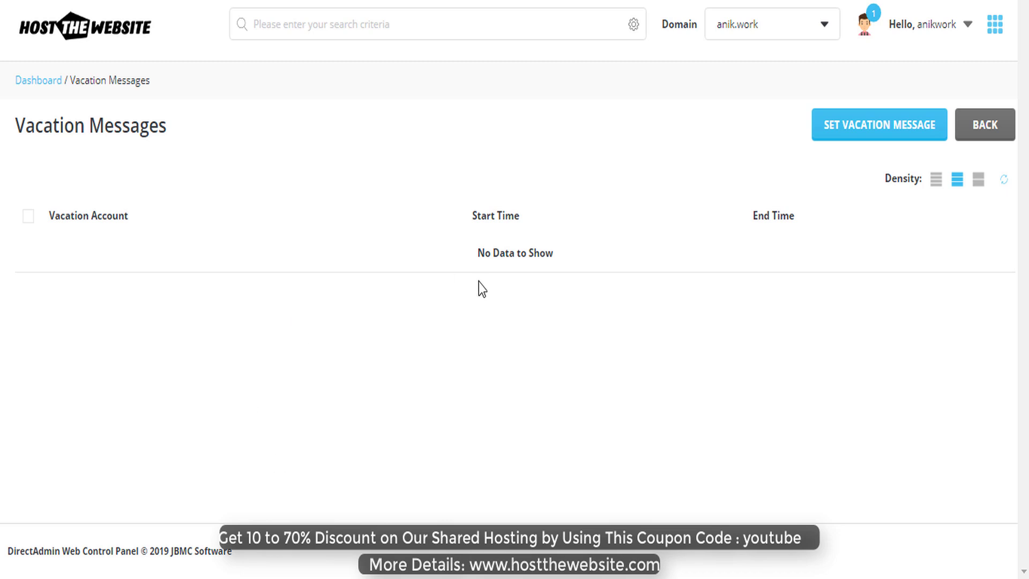
left_click_drag(483, 256, 568, 263)
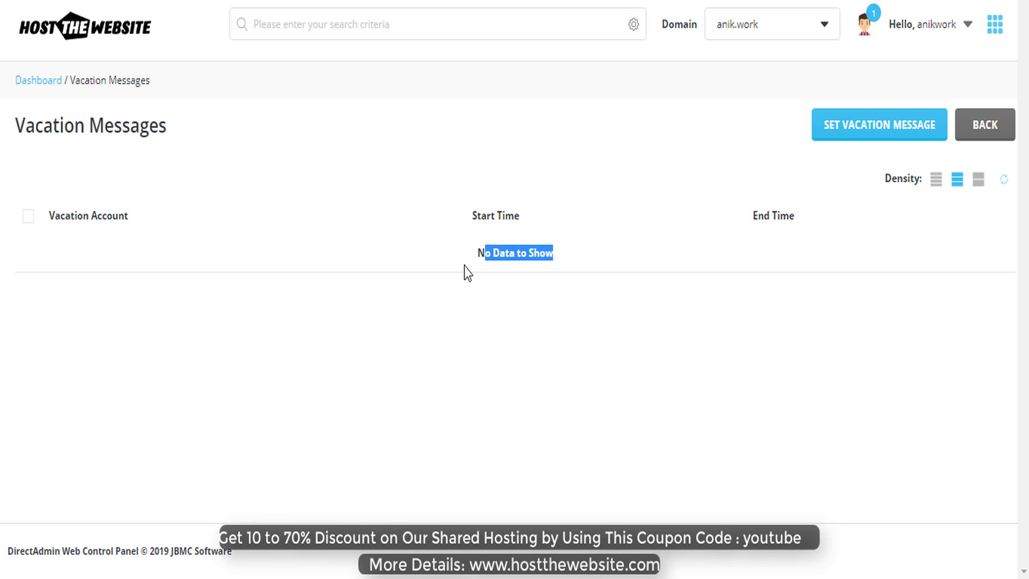
left_click(855, 117)
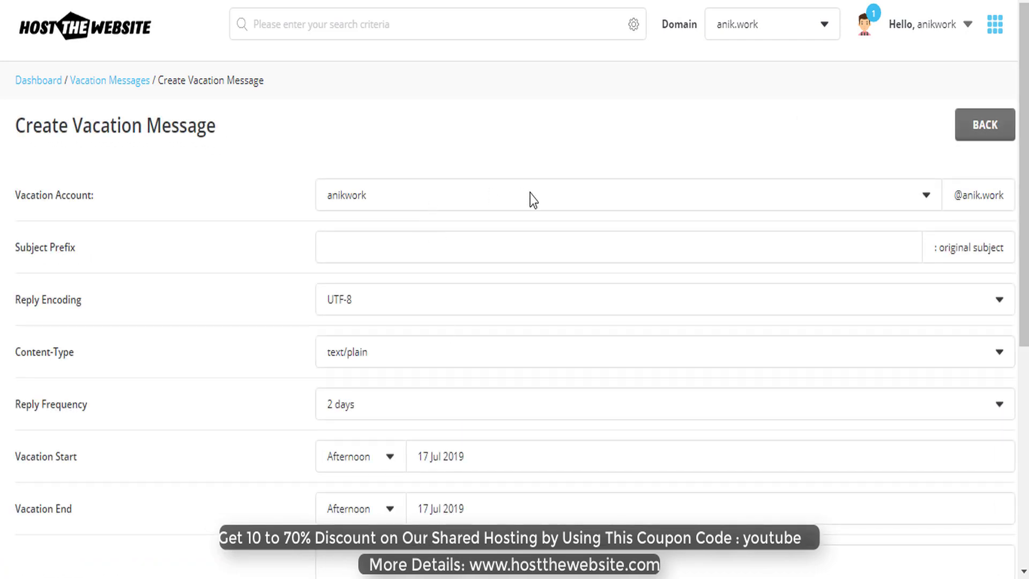
Keep the default vacation account and set the subject prefix to "About Vacation"
left_click(593, 203)
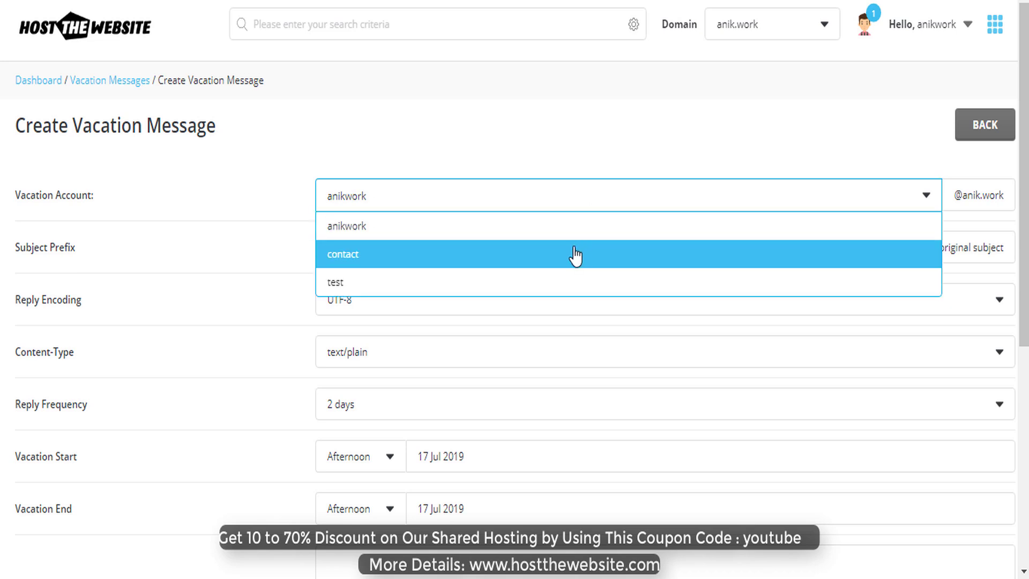
left_click(596, 199)
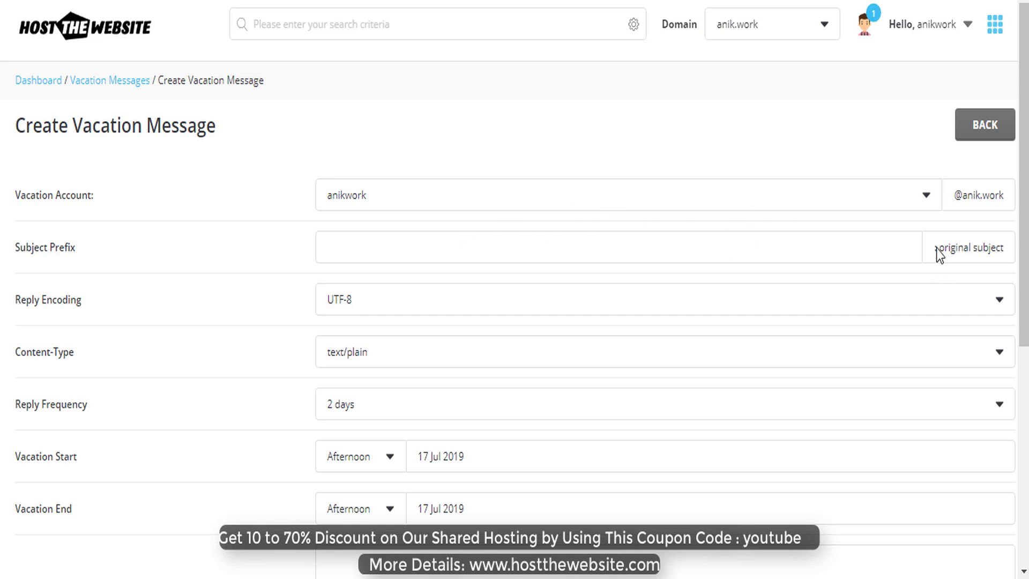
left_click(797, 240)
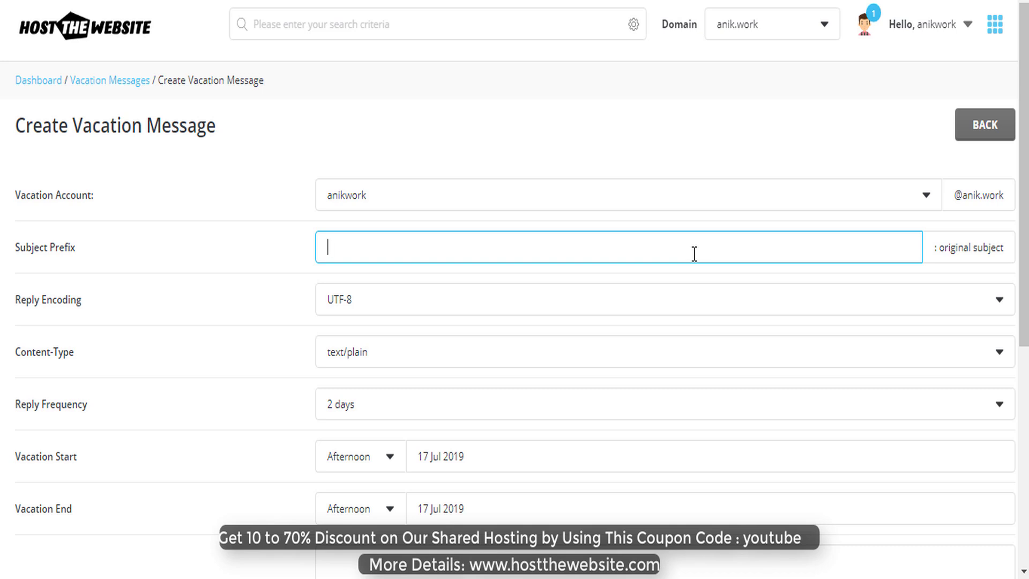
type("About Vacation")
Set the vacation message's reply frequency to 1 days
scroll(407, 330, "down", 1)
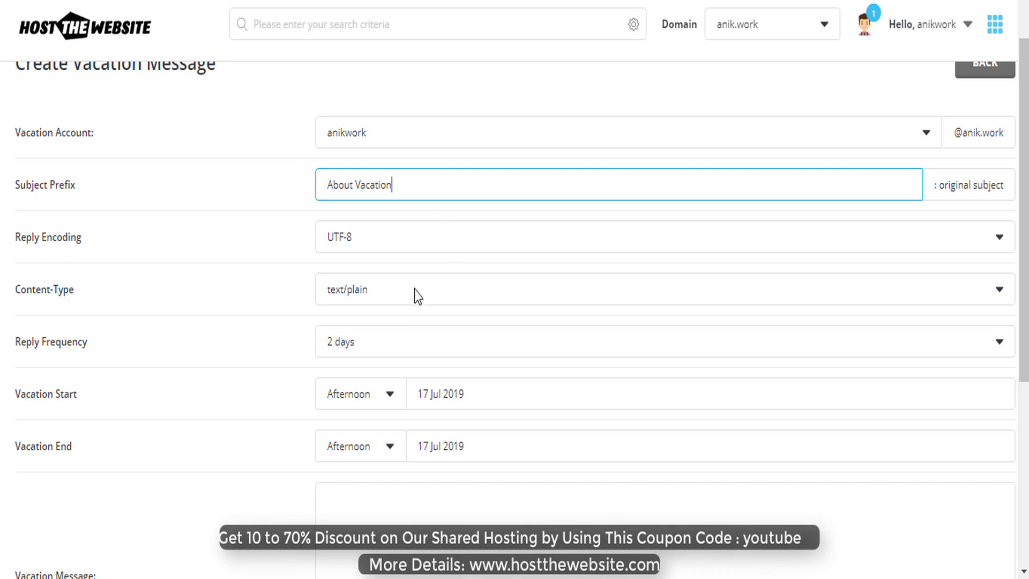
scroll(414, 289, "down", 1)
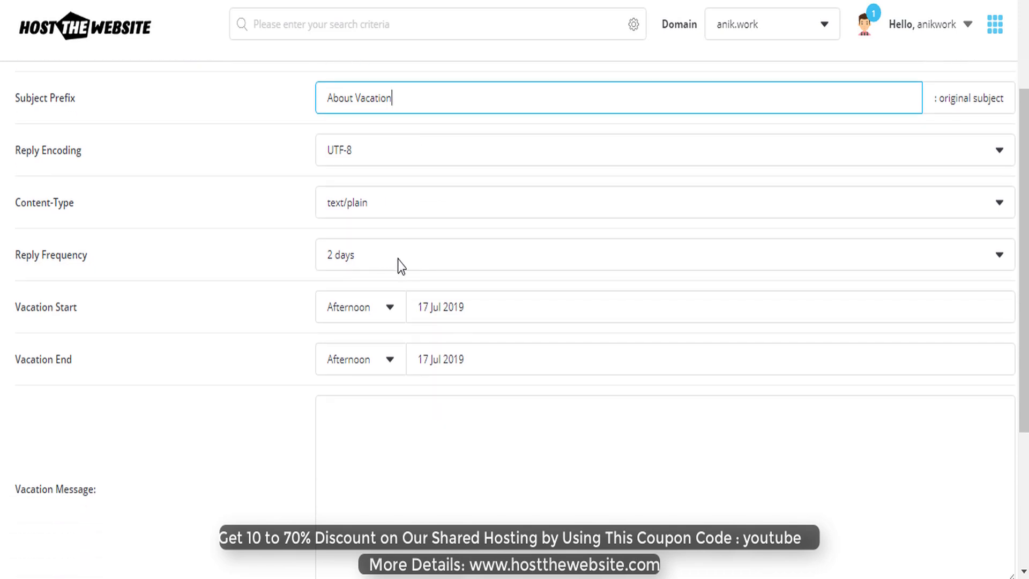
left_click(398, 259)
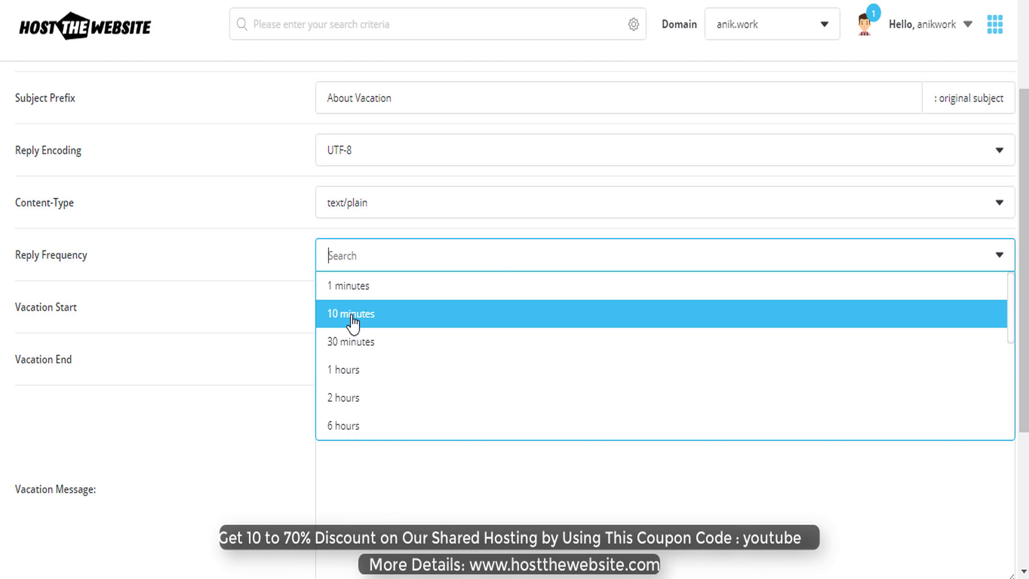
scroll(349, 382, "down", 5)
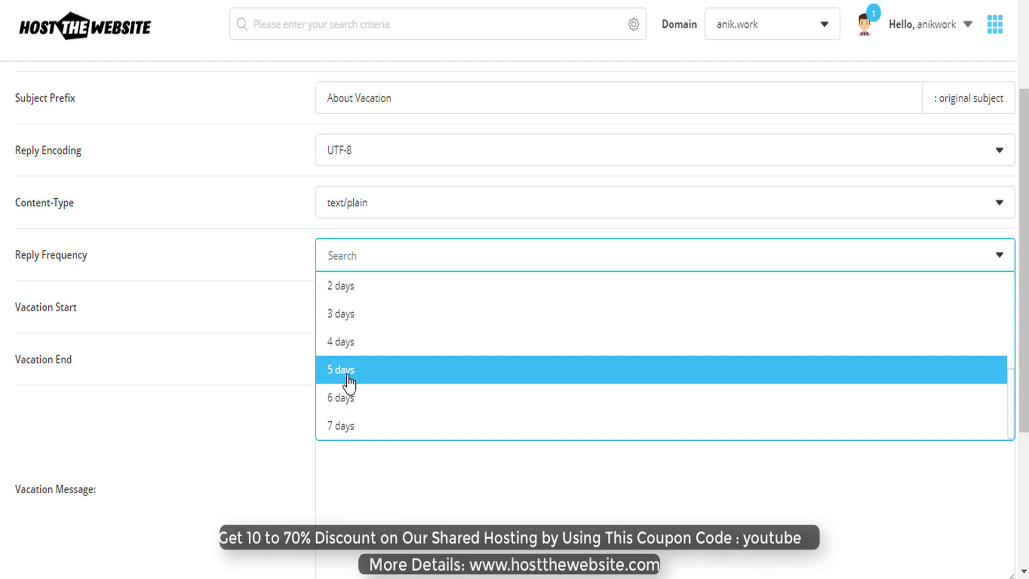
scroll(348, 382, "up", 5)
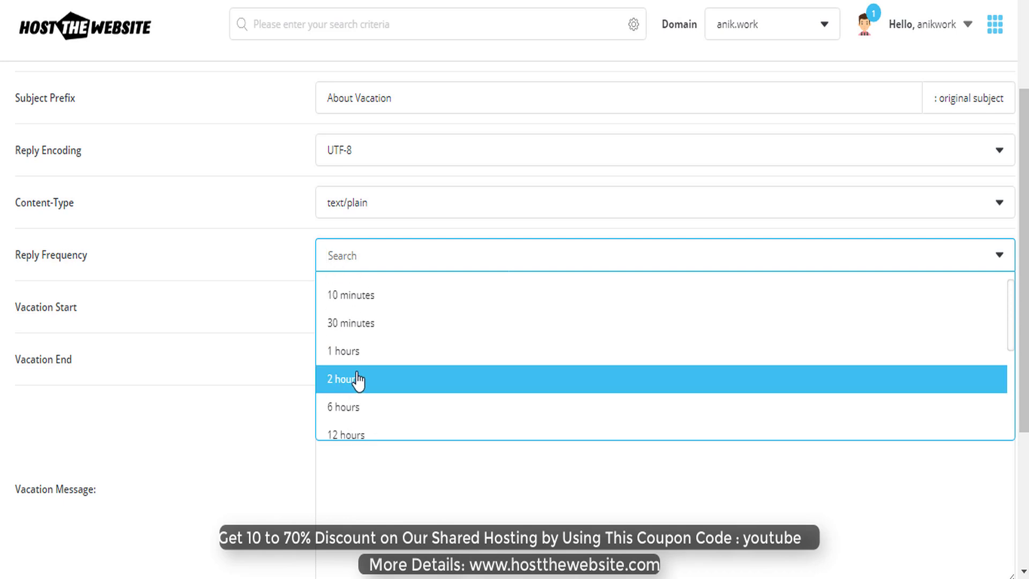
scroll(356, 361, "down", 3)
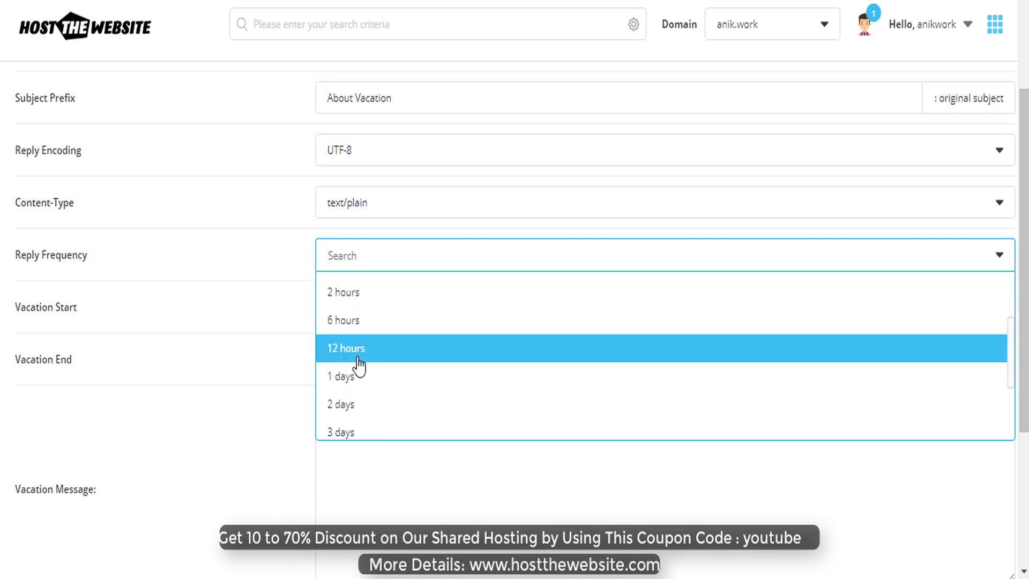
left_click(345, 368)
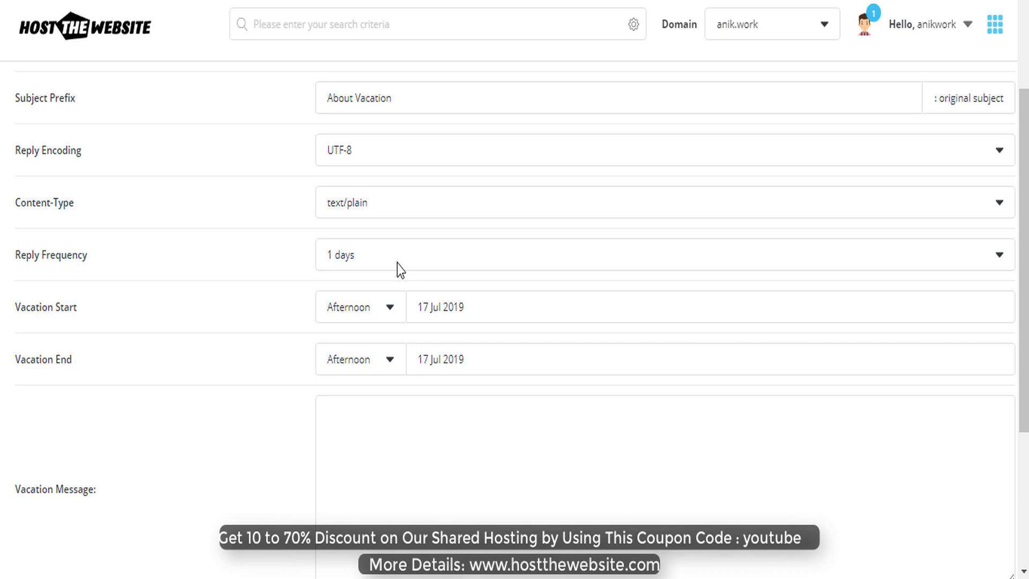
Keep Afternoon as the vacation start time and set the vacation end date to 24 Jul 2019
left_click(385, 314)
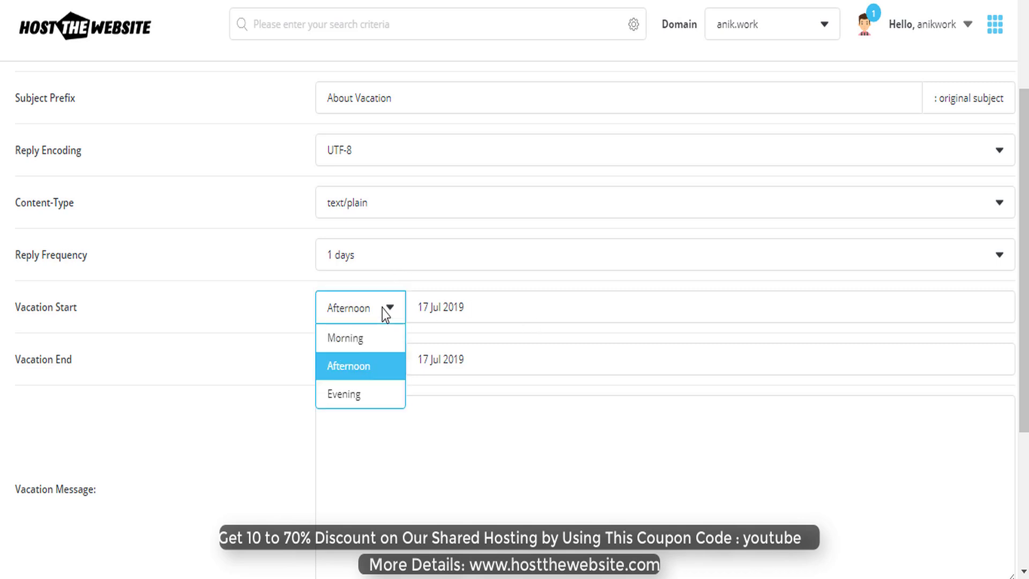
left_click(385, 314)
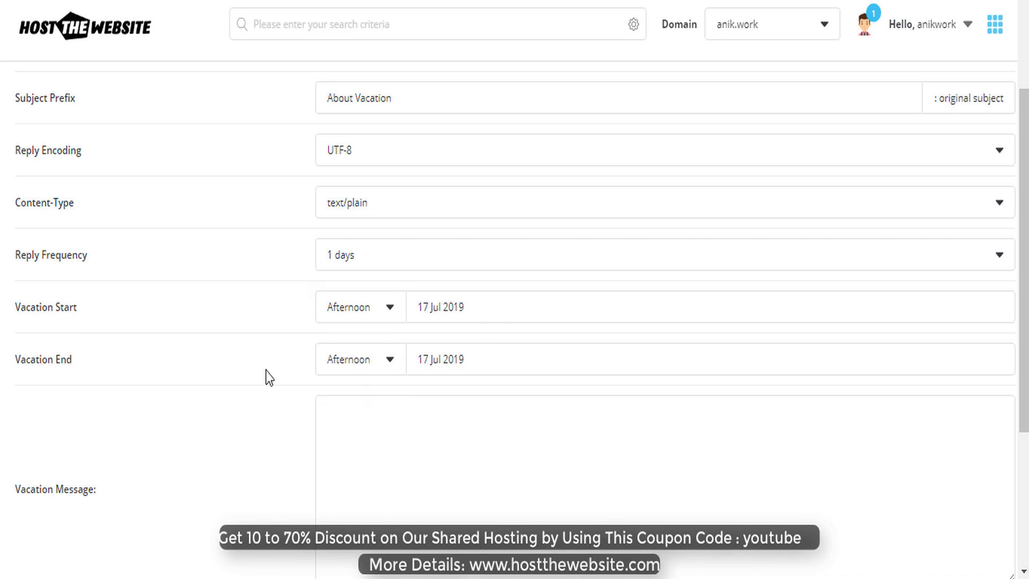
left_click(527, 355)
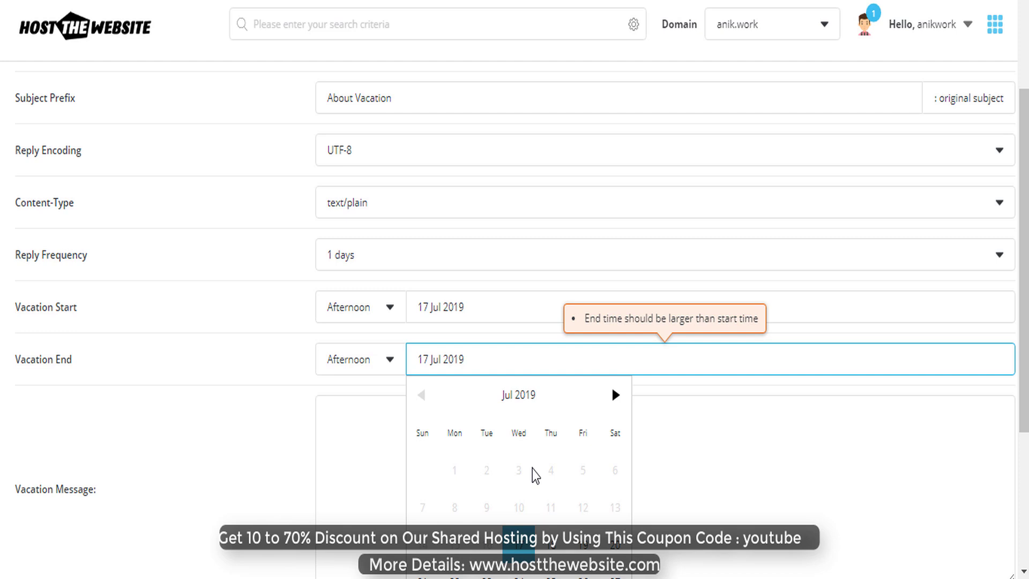
scroll(634, 546, "down", 3)
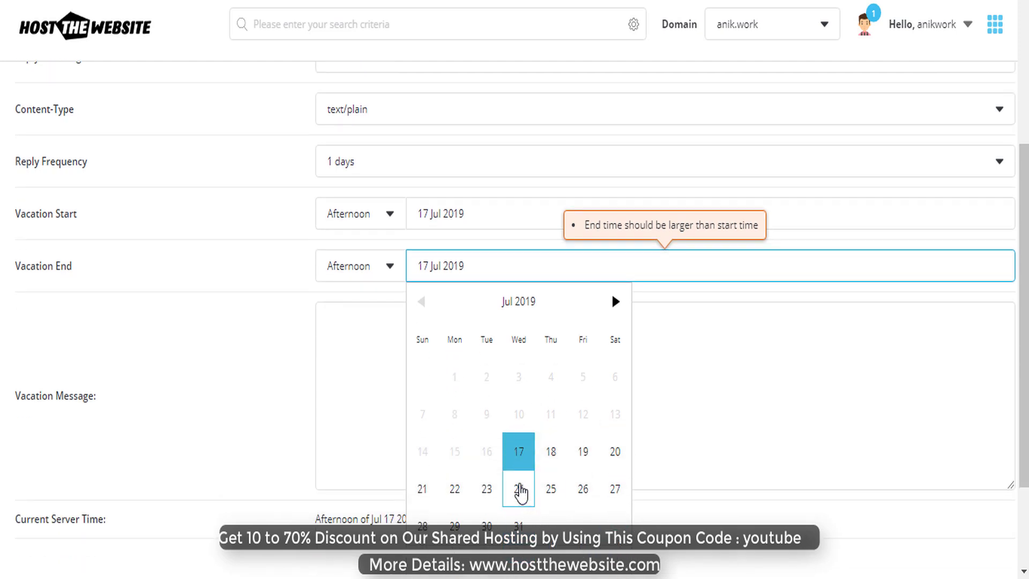
left_click(521, 492)
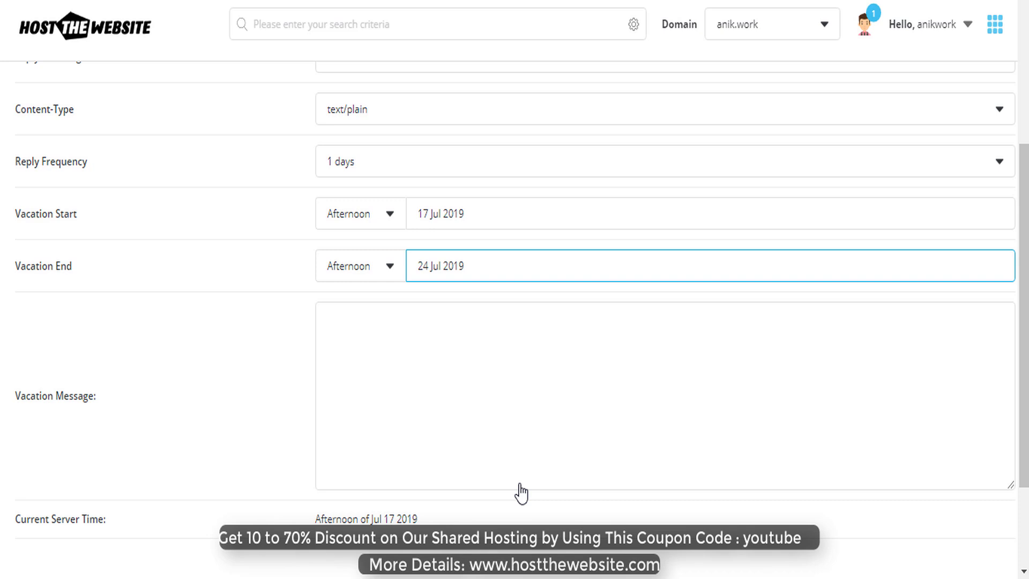
Write the vacation message "I am in vacation" with the sender's first name as signature on a second line, and create it
left_click(386, 332)
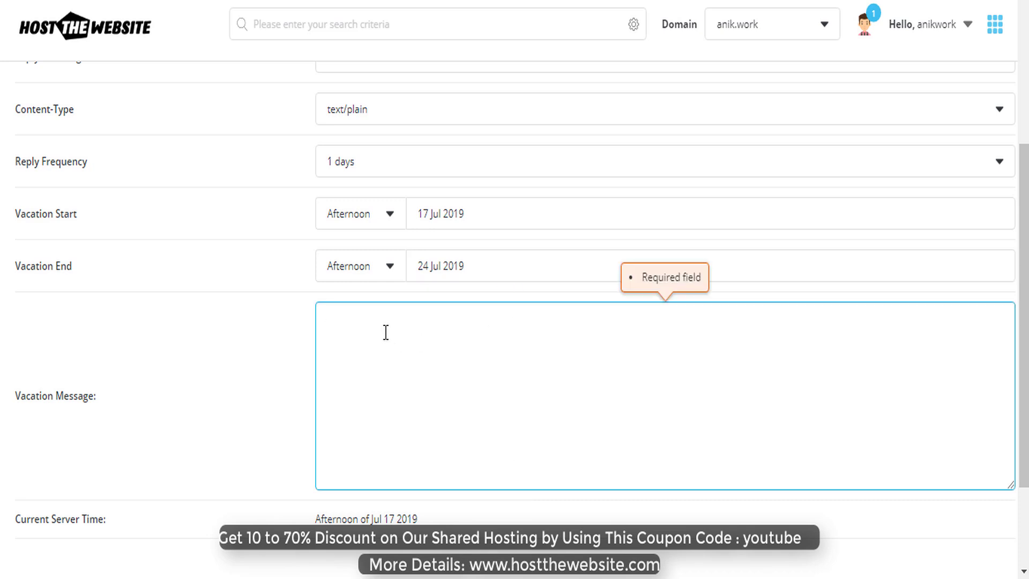
type("I a")
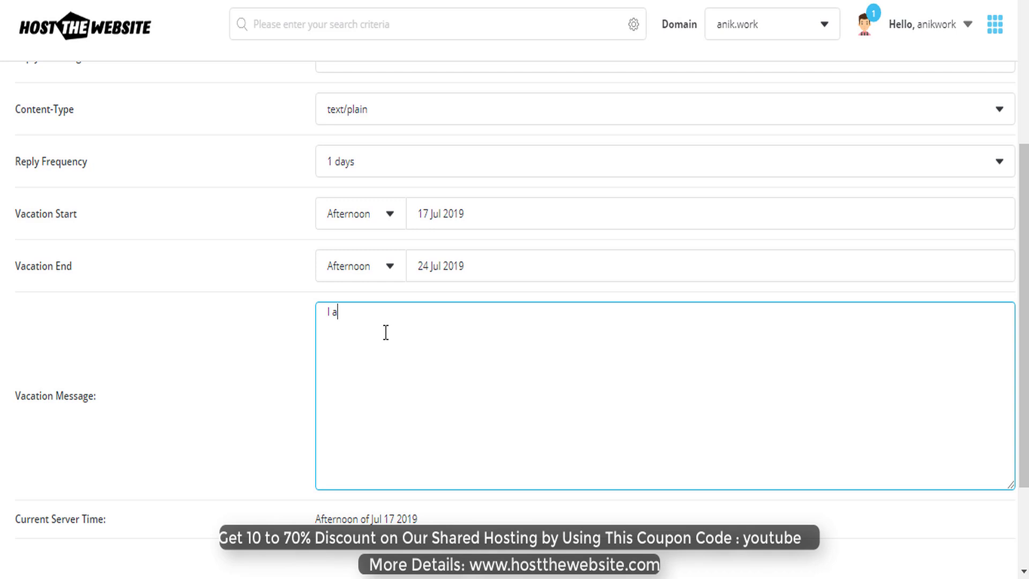
type("m in vacation")
key("Return")
type("-anik")
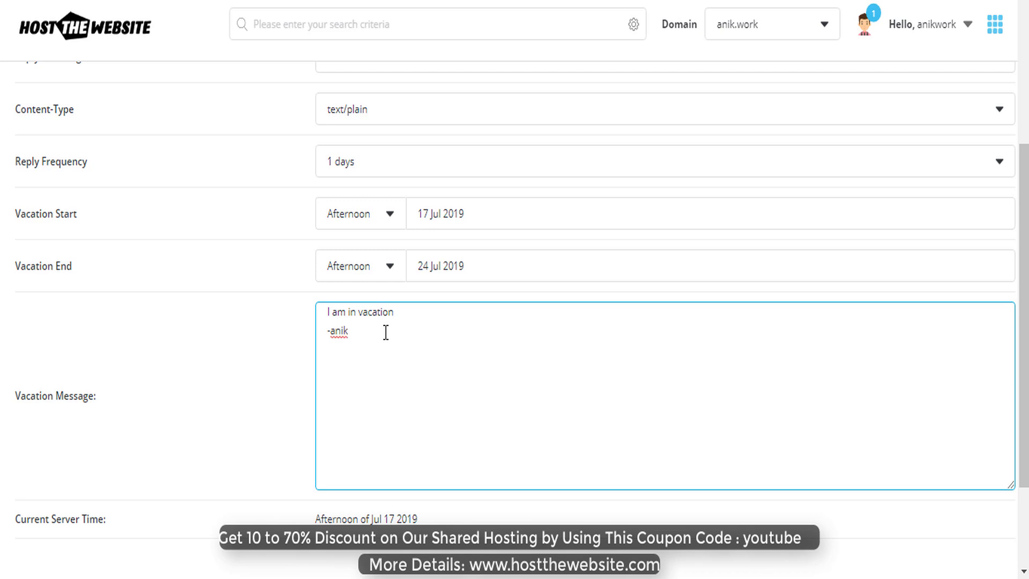
scroll(386, 332, "down", 3)
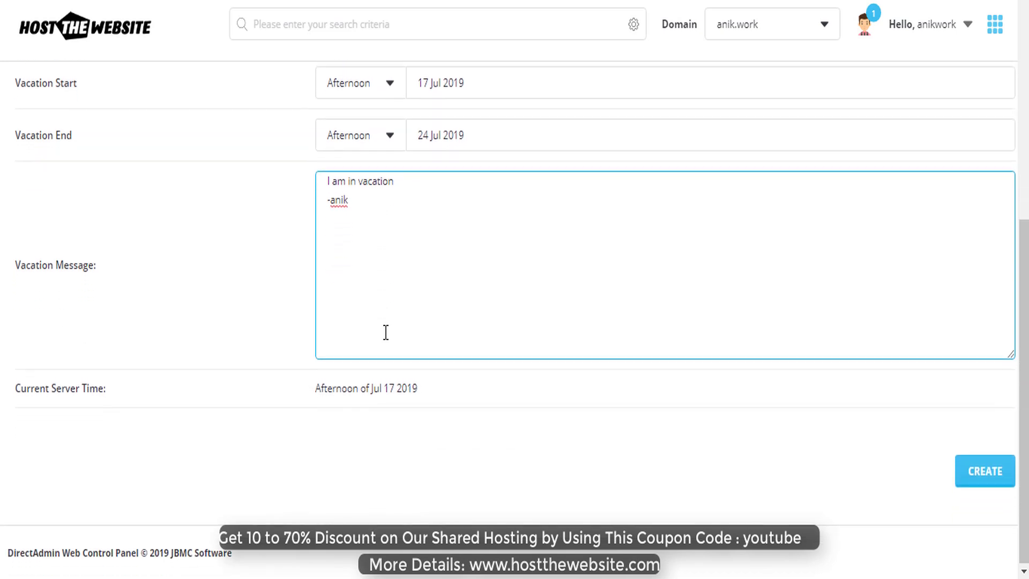
left_click(986, 472)
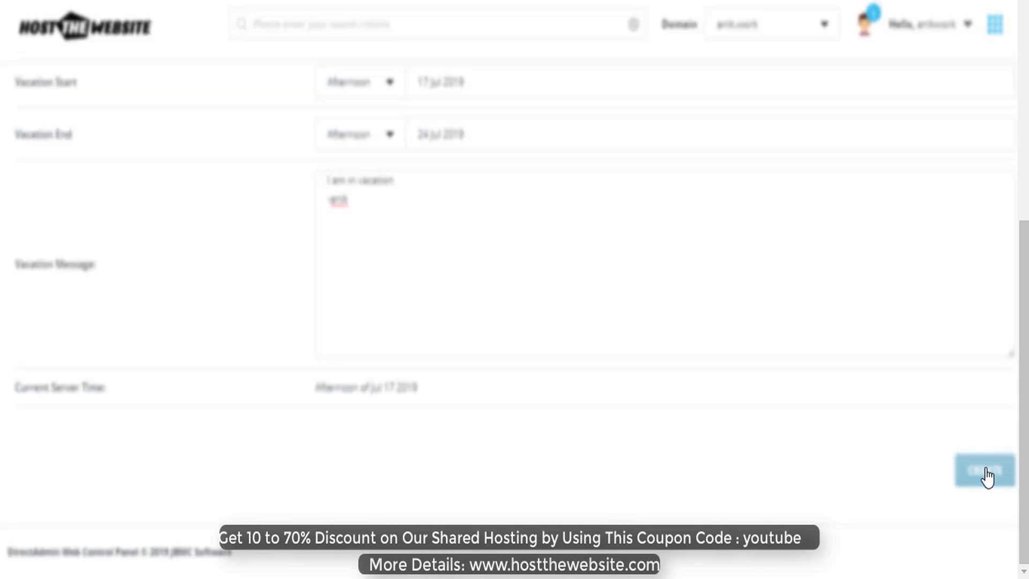